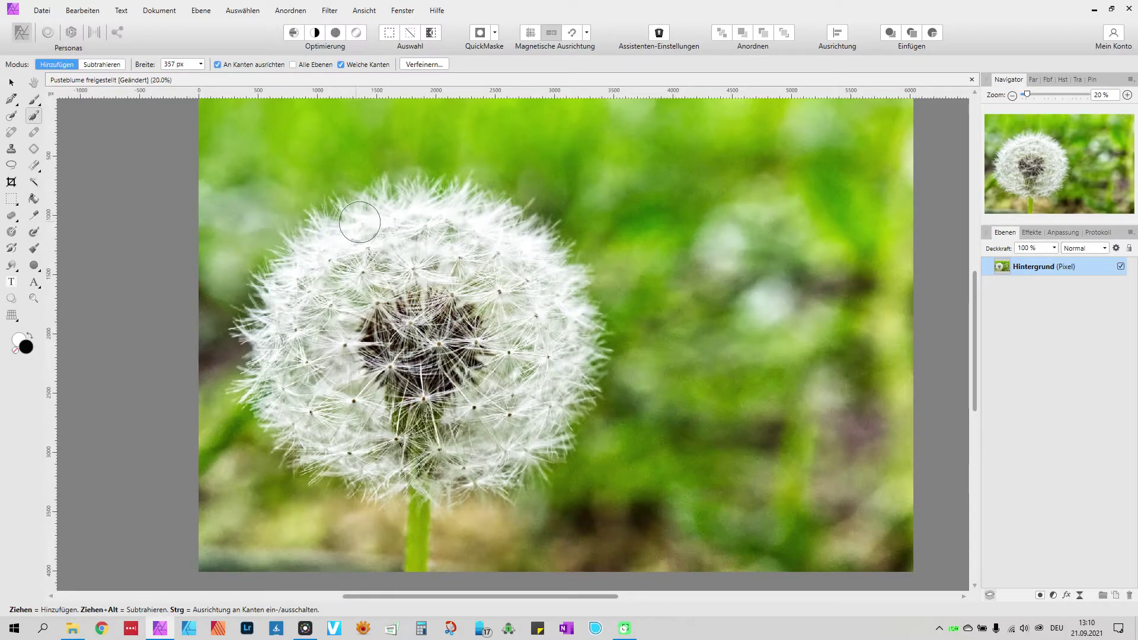
- Paint the dandelion head into the selection, then use a 126 px Selection Brush to add the stem down to the bottom
mouse_move(358, 223)
mouse_down()
mouse_move(466, 226)
mouse_move(437, 277)
mouse_move(285, 291)
mouse_move(302, 410)
mouse_move(467, 337)
mouse_move(520, 413)
mouse_move(424, 468)
mouse_up()
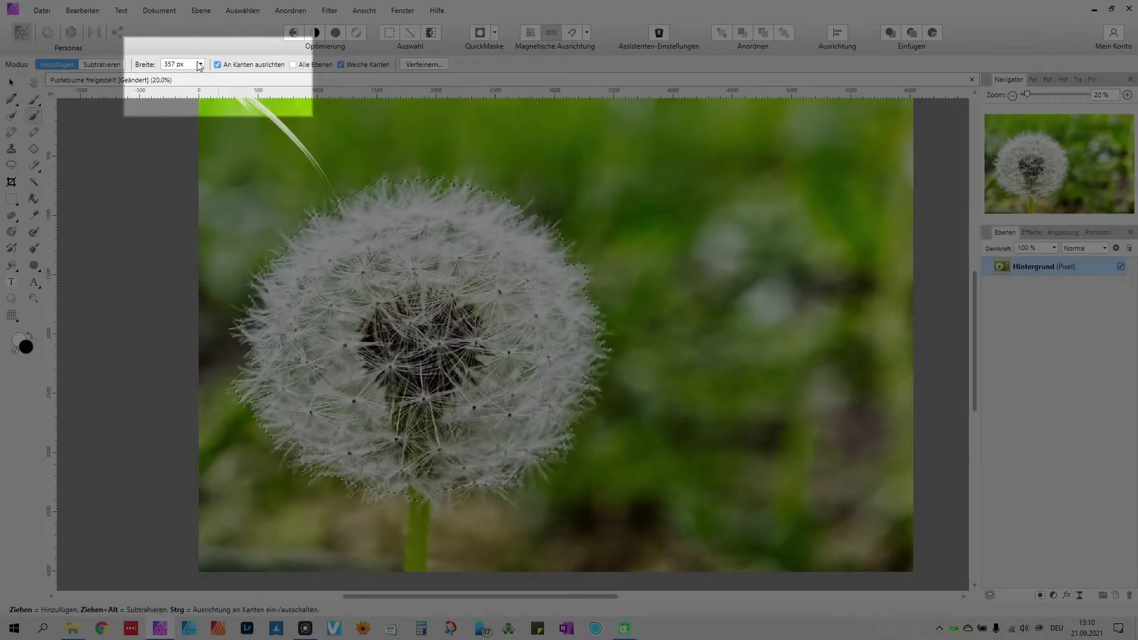
click(201, 64)
drag(205, 77, 188, 76)
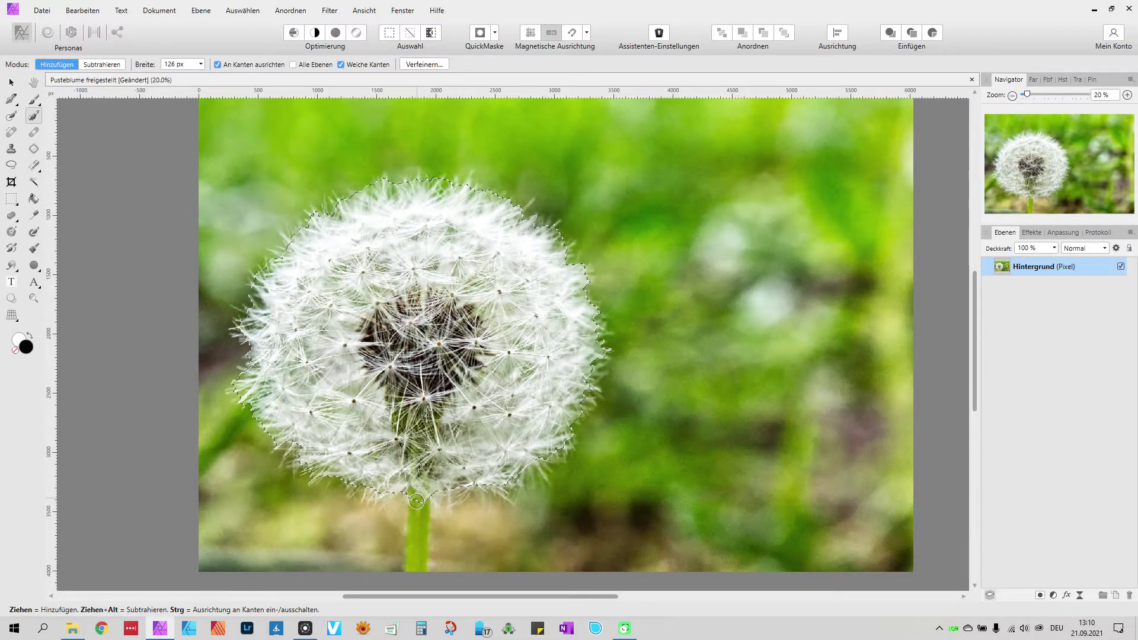
drag(418, 546, 418, 570)
click(428, 66)
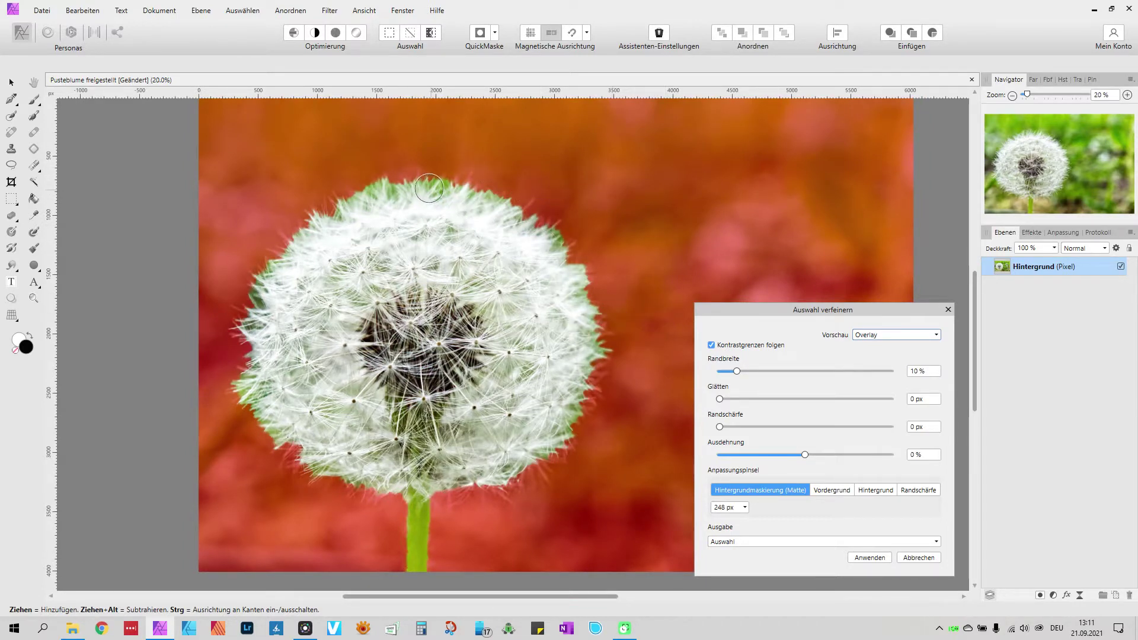
- In Auswahl verfeinern, paint the Matte brush along the dandelion's top, lower and left fluffy edges
mouse_move(386, 186)
mouse_down()
mouse_move(502, 205)
mouse_move(556, 232)
mouse_move(599, 358)
mouse_move(506, 487)
mouse_move(462, 493)
mouse_up()
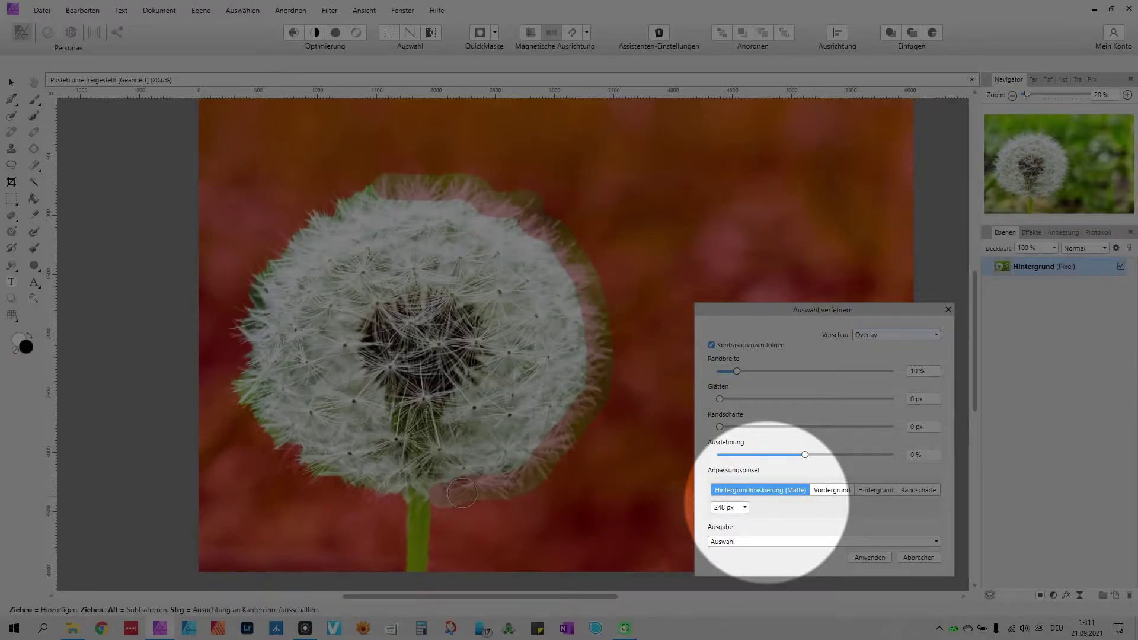
mouse_move(529, 475)
mouse_down()
mouse_move(315, 472)
mouse_move(240, 396)
mouse_up()
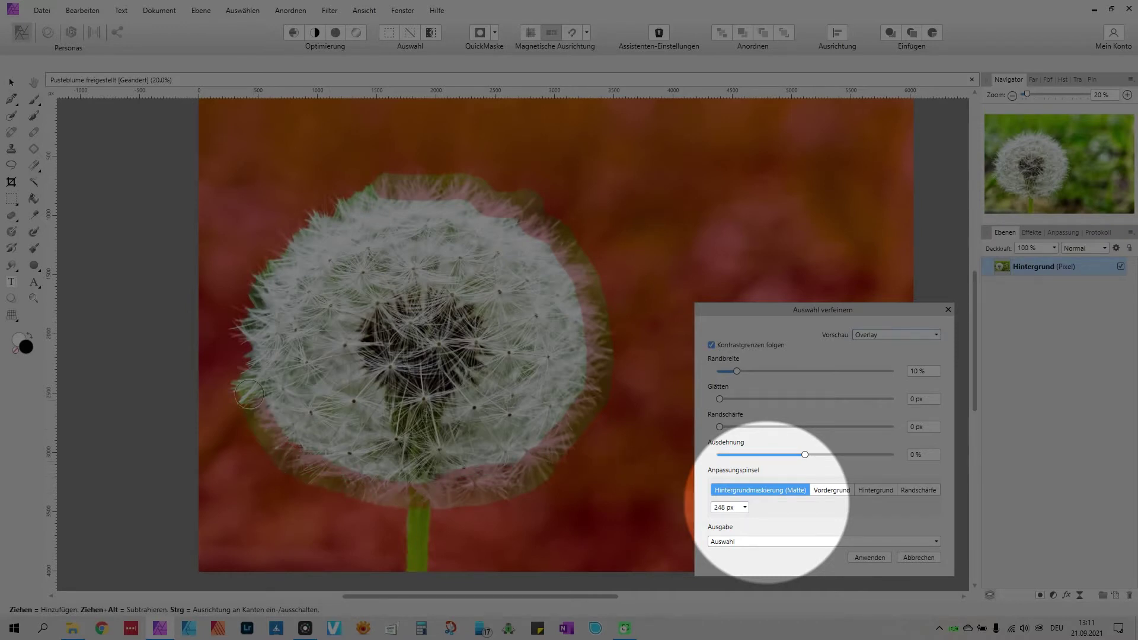
mouse_move(243, 340)
mouse_down()
mouse_move(263, 283)
mouse_move(303, 228)
mouse_move(348, 193)
mouse_move(401, 182)
mouse_up()
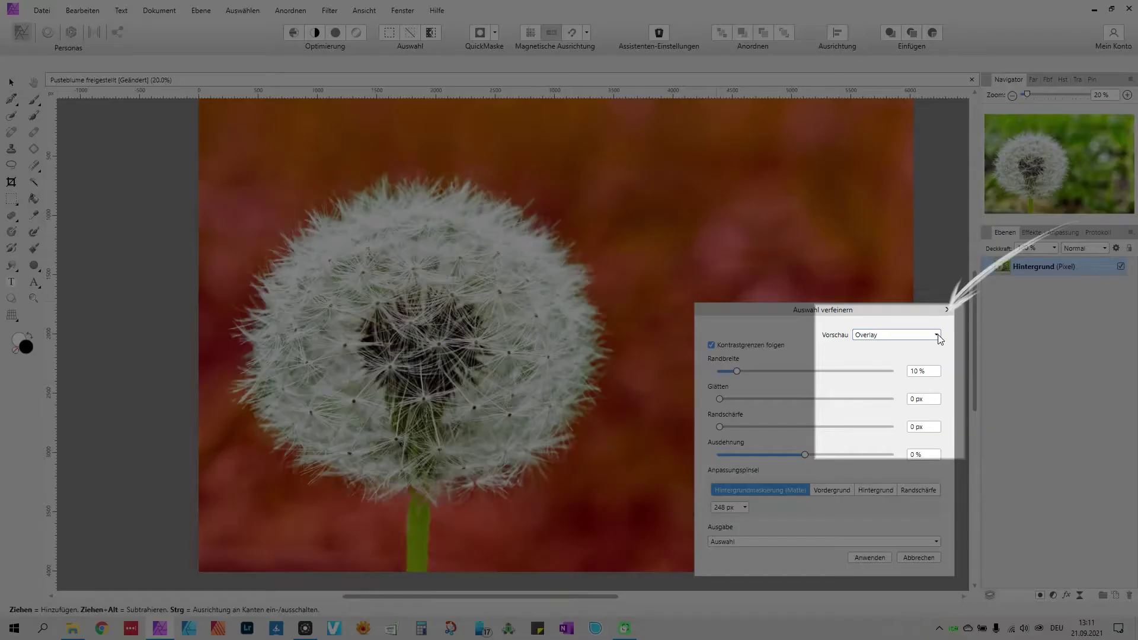
click(936, 335)
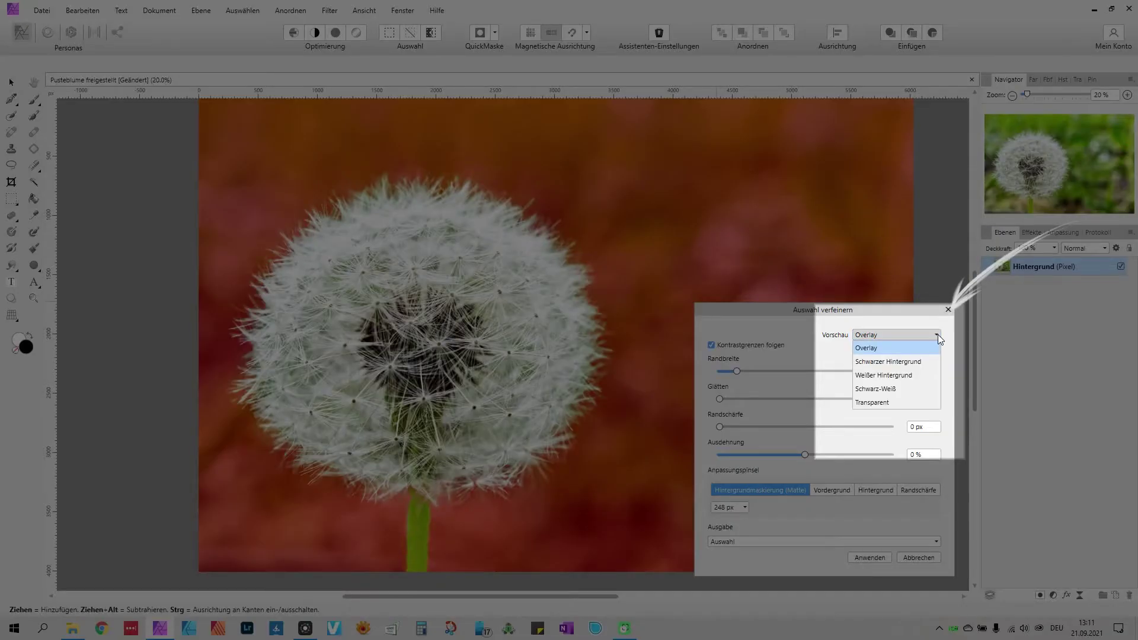
- Preview the refinement on Schwarzer Hintergrund and brush both stem edges clean
click(899, 361)
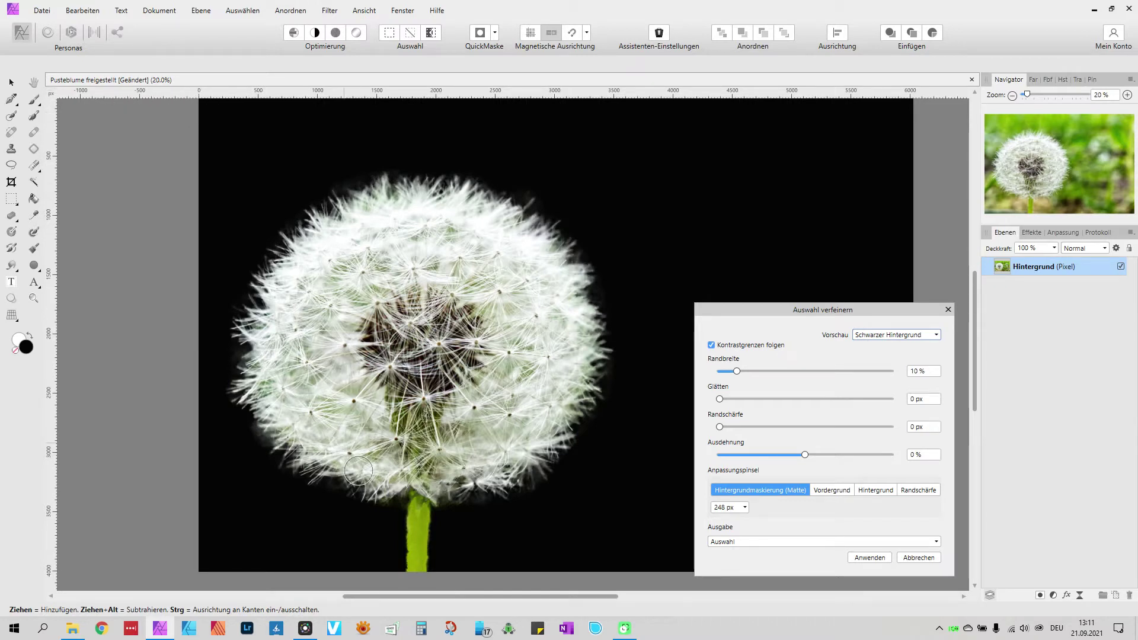
drag(414, 507, 408, 568)
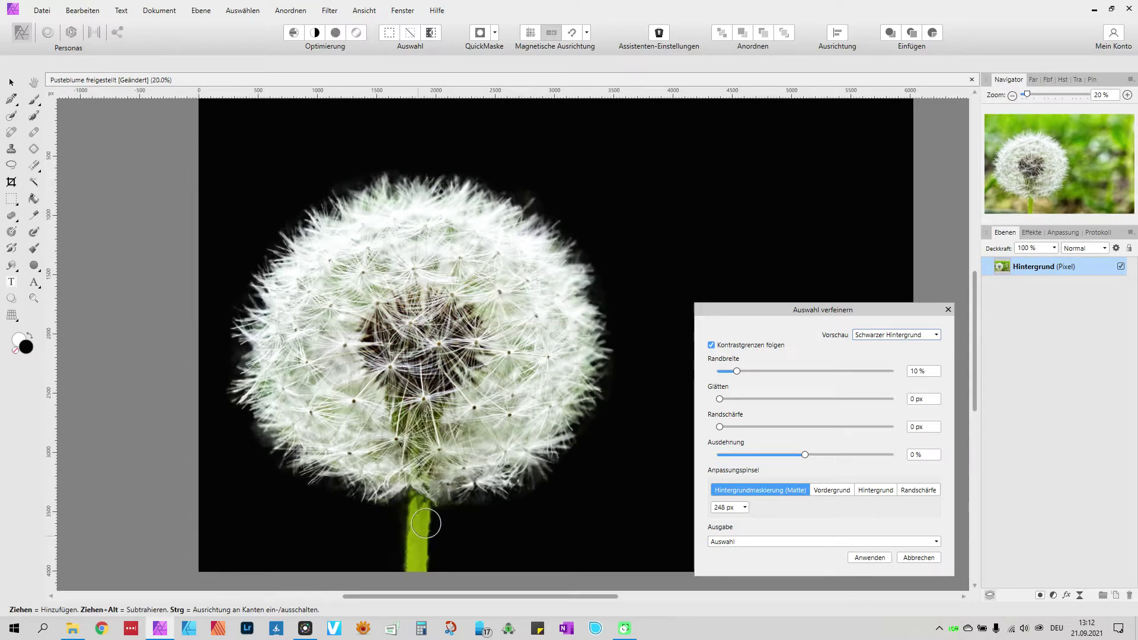
drag(438, 501, 433, 571)
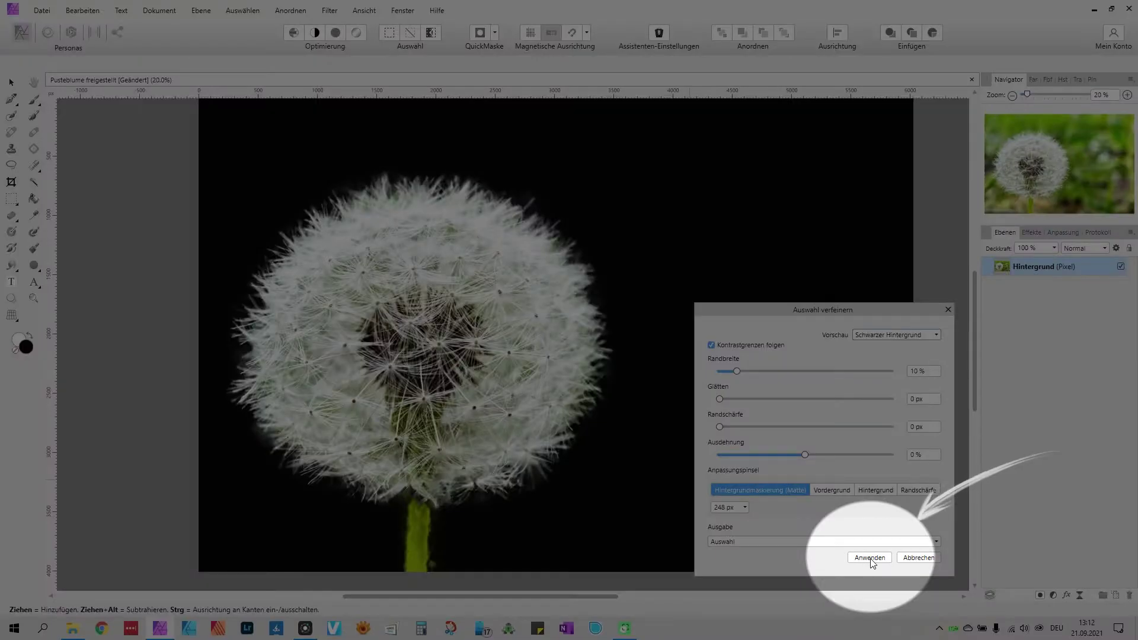
click(871, 559)
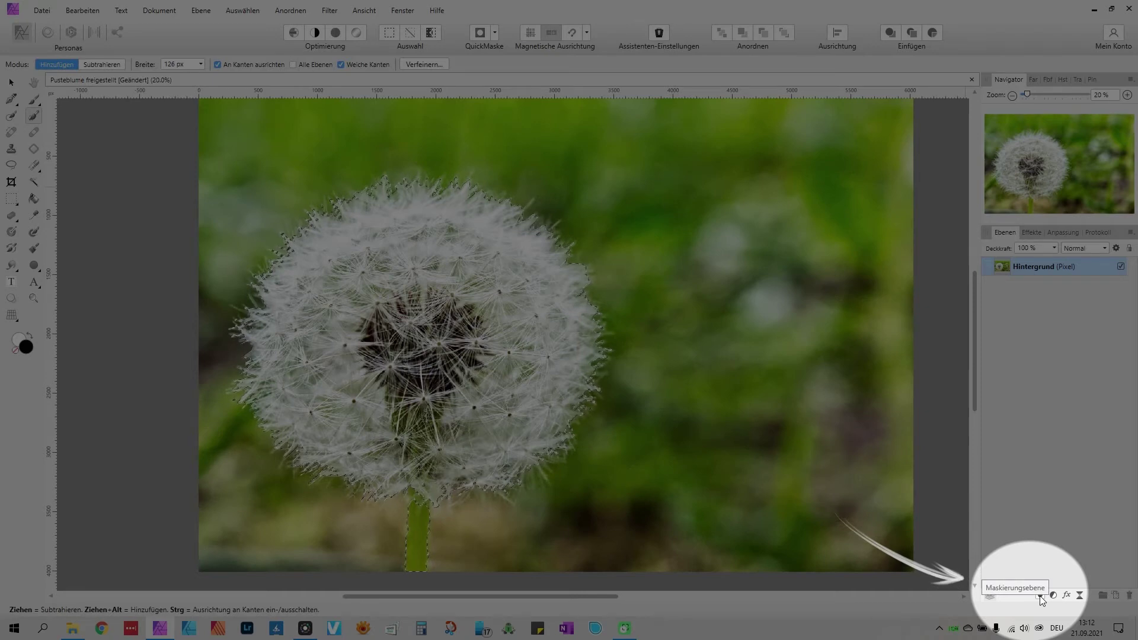
- Turn the refined selection into a mask on the photo, zooming in on the dandelion's top and back out
click(1040, 595)
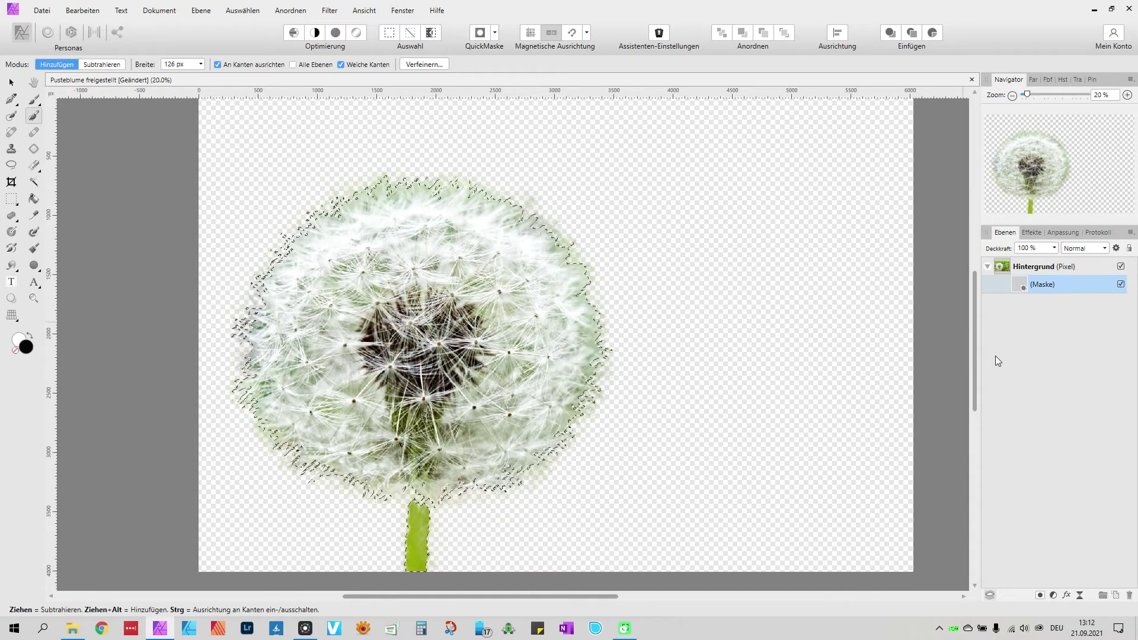
drag(1038, 96, 1044, 95)
mouse_move(1033, 150)
mouse_down()
mouse_move(1036, 140)
mouse_move(1000, 153)
mouse_move(1009, 176)
mouse_move(1041, 197)
mouse_move(1033, 161)
mouse_up()
click(1012, 95)
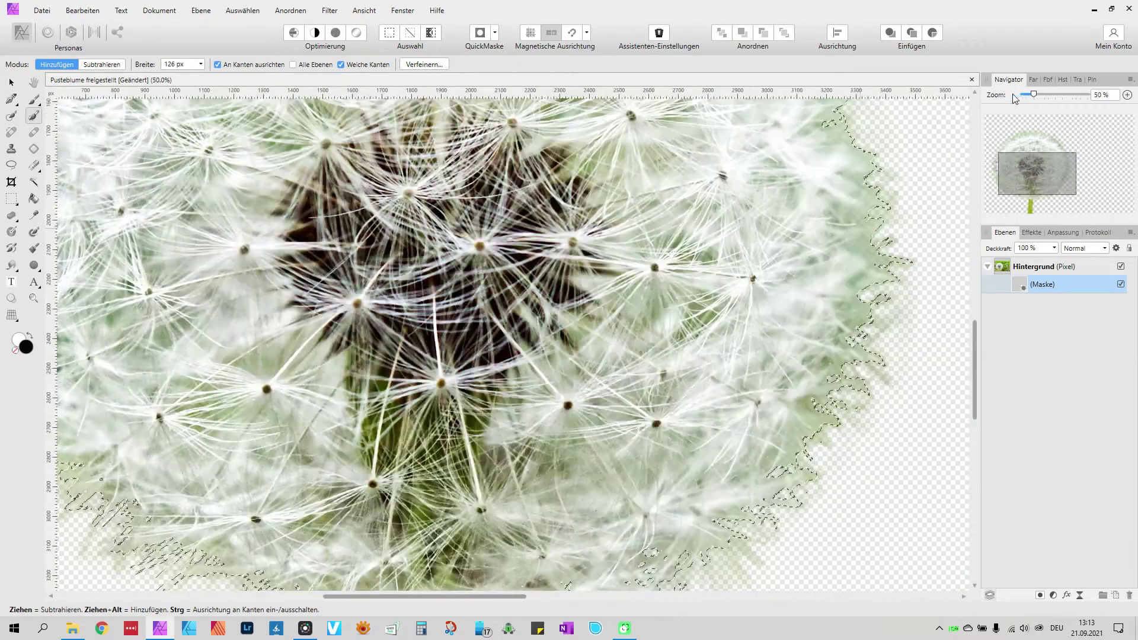
click(1072, 163)
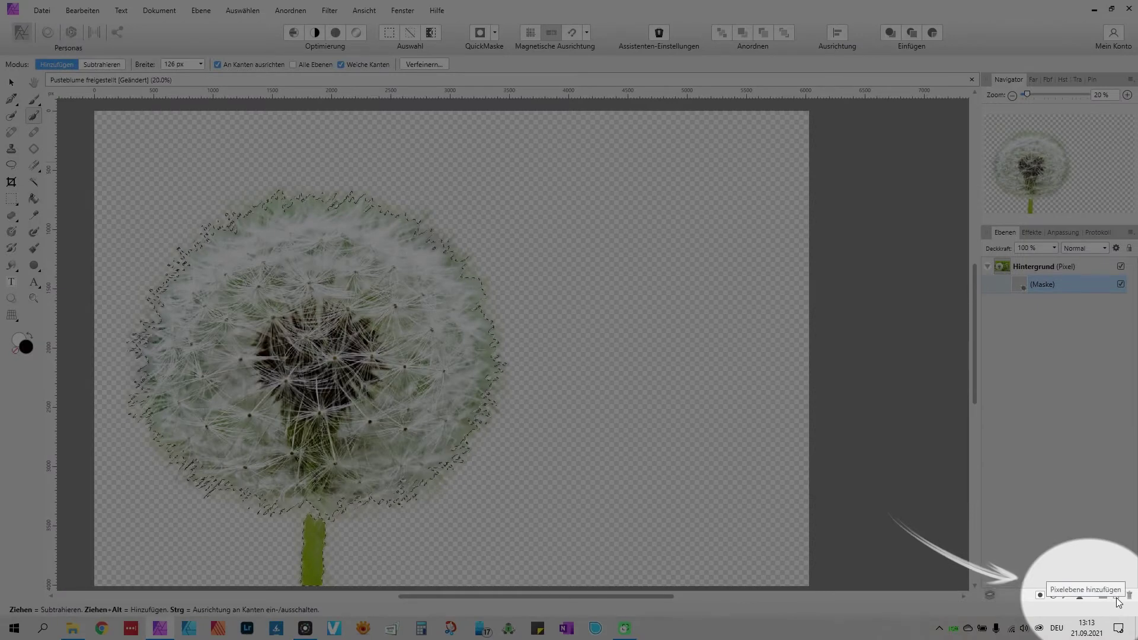
- Add a pixel layer beneath the dandelion, flood-fill the inverted selection black, and deselect
click(1117, 597)
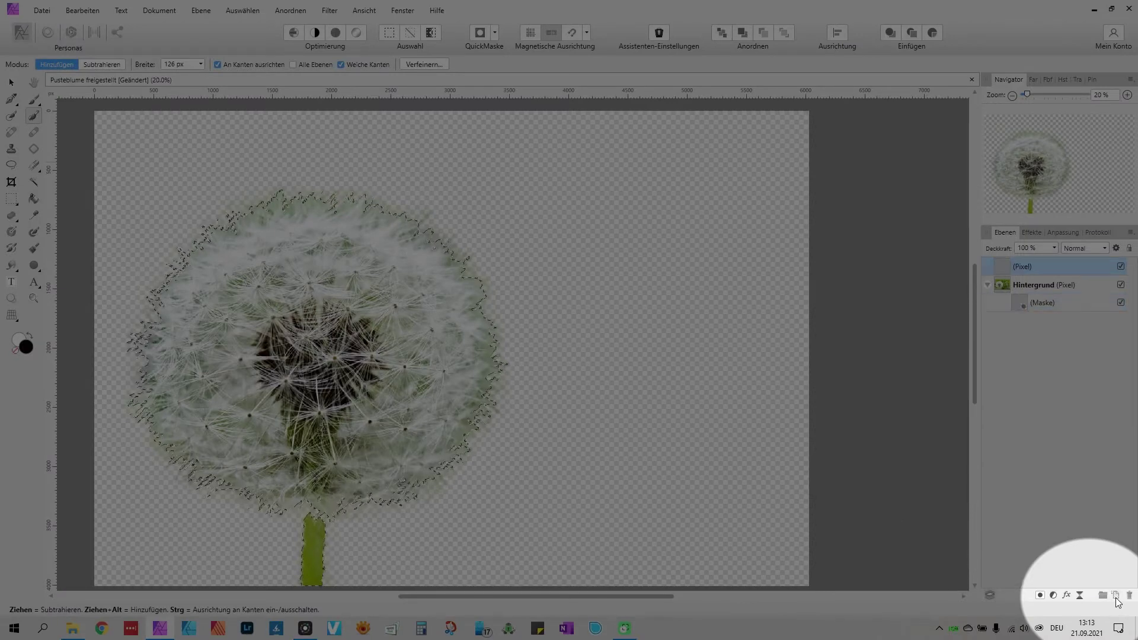
drag(1057, 266, 1060, 326)
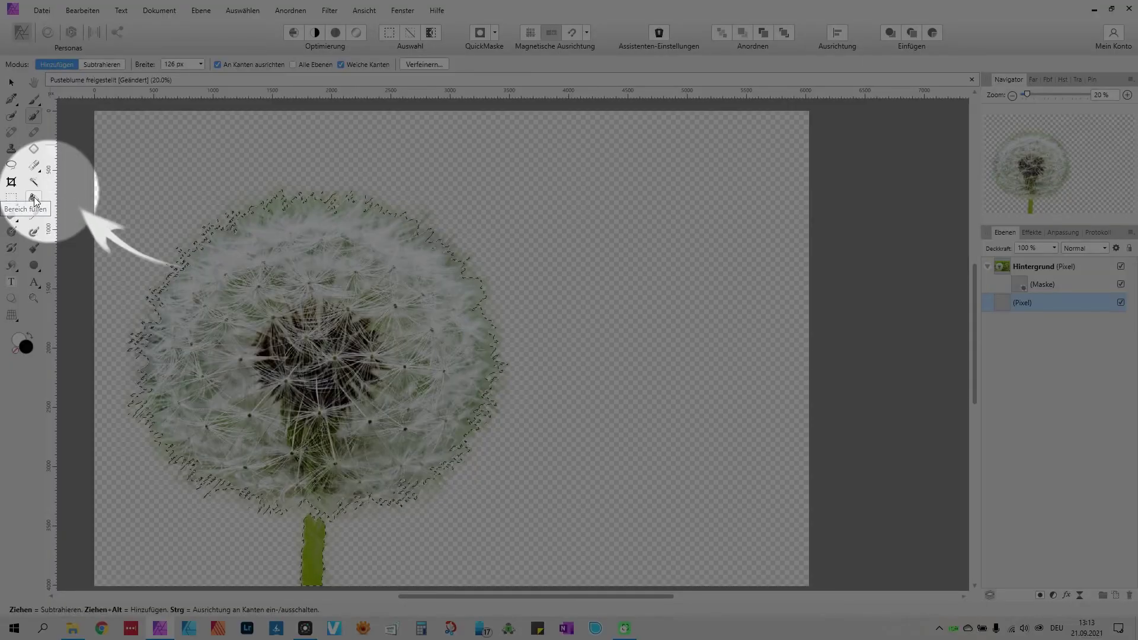
click(33, 200)
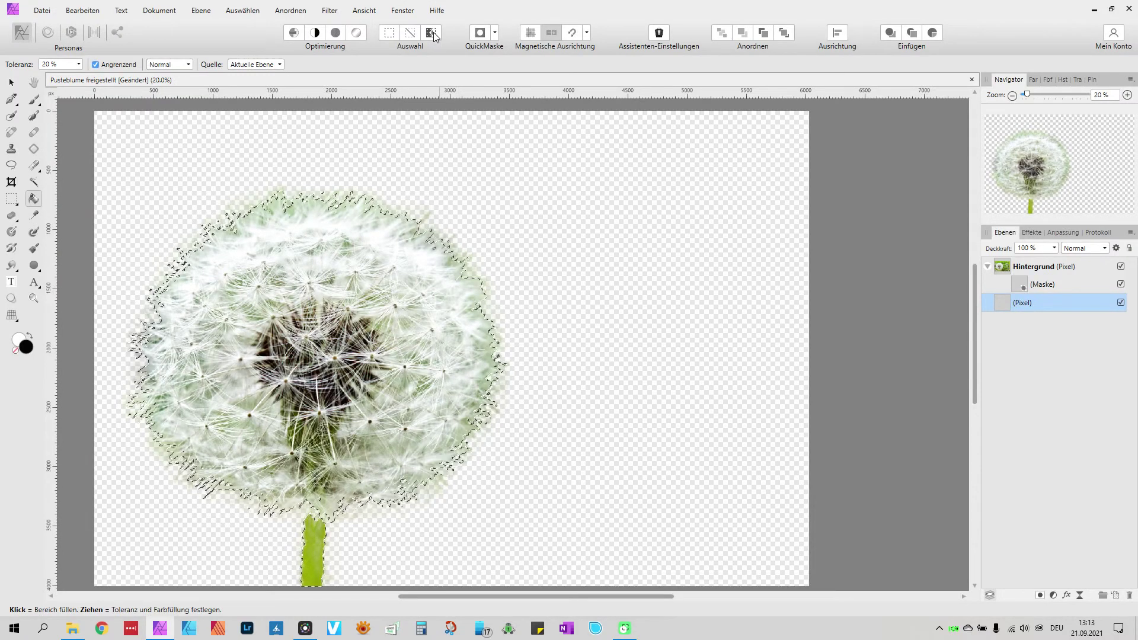
click(434, 33)
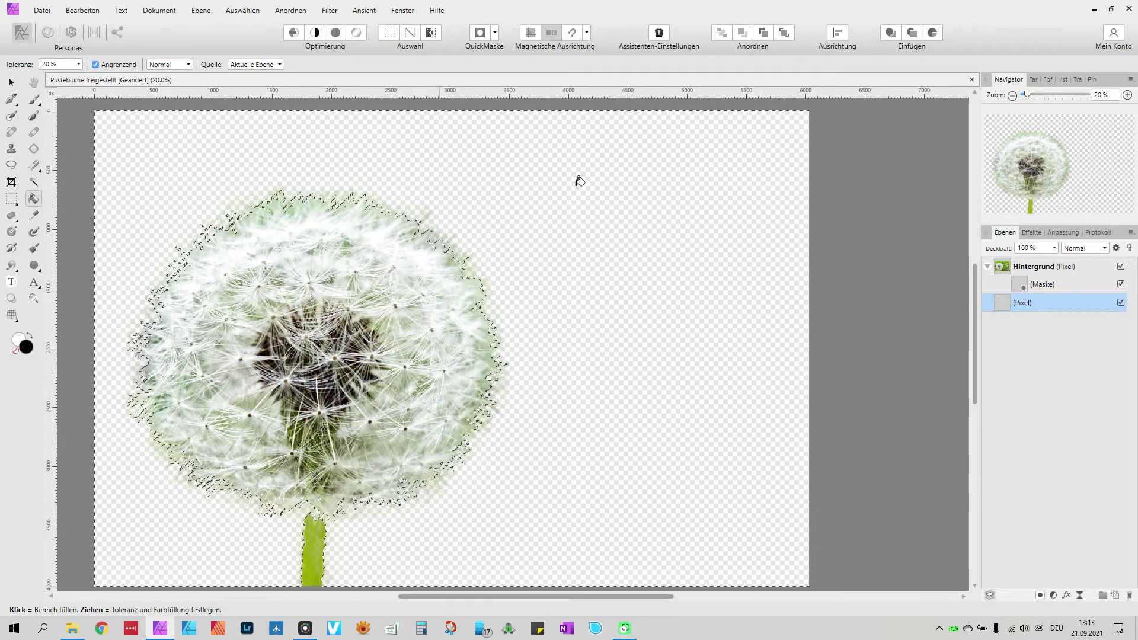
click(643, 234)
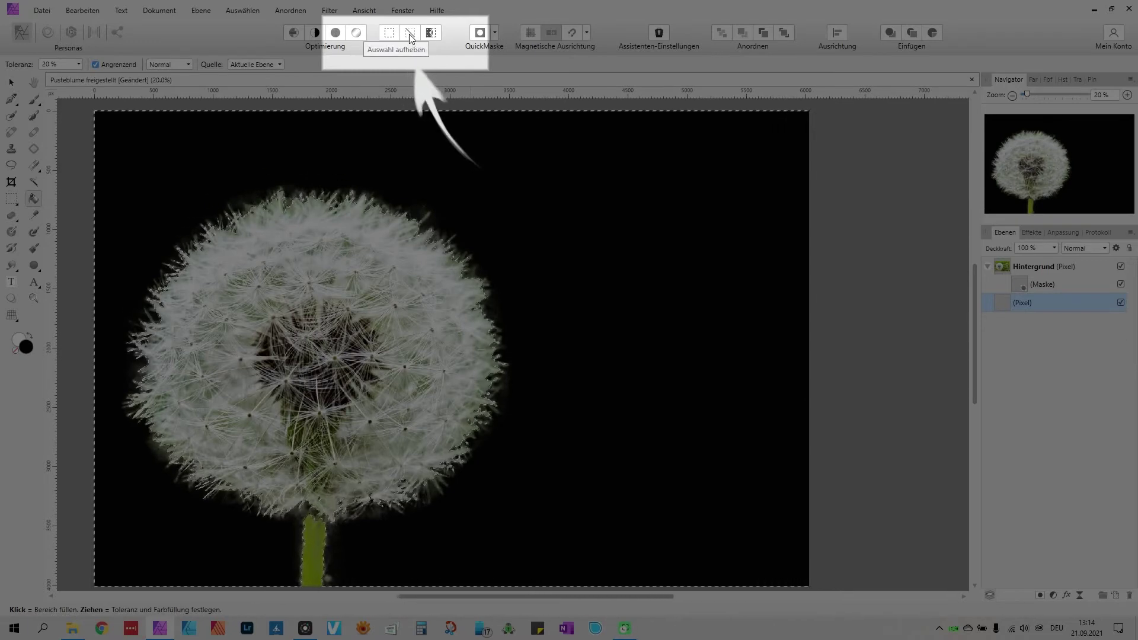
click(410, 37)
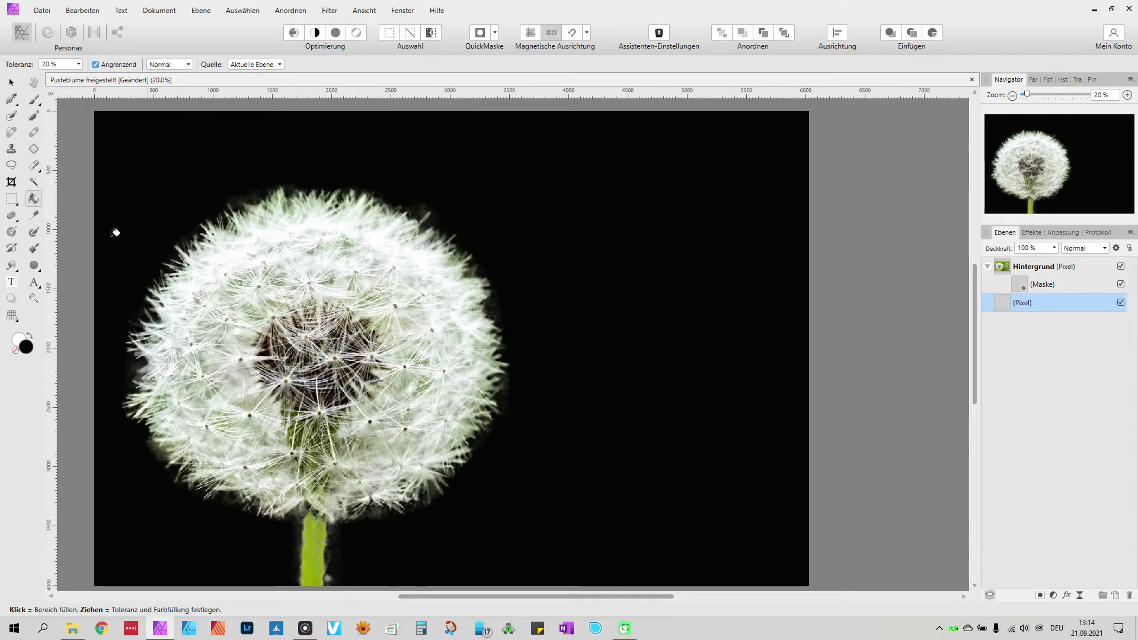
- Zoom the Navigator to 84% and move the view down to the dandelion's stem
click(1050, 95)
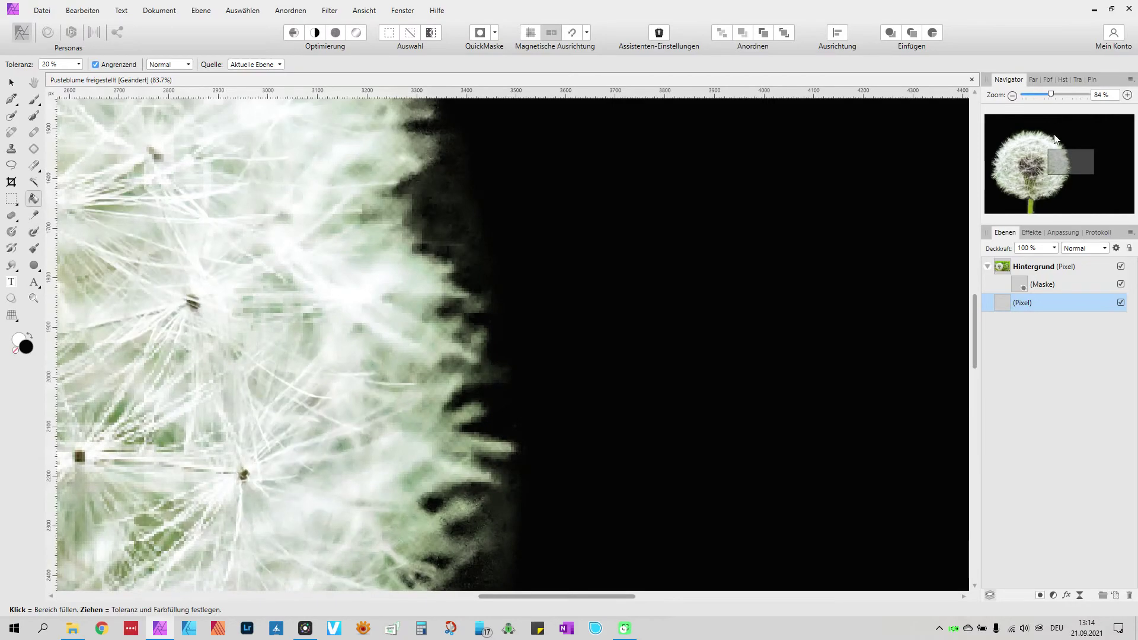
drag(1064, 161, 1029, 208)
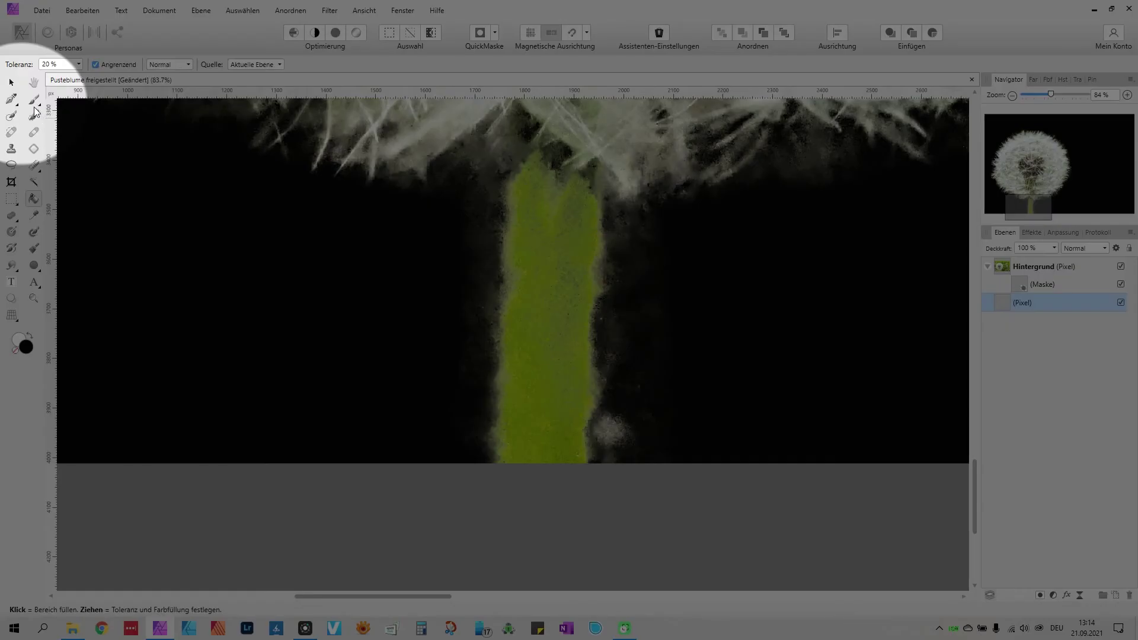
click(33, 101)
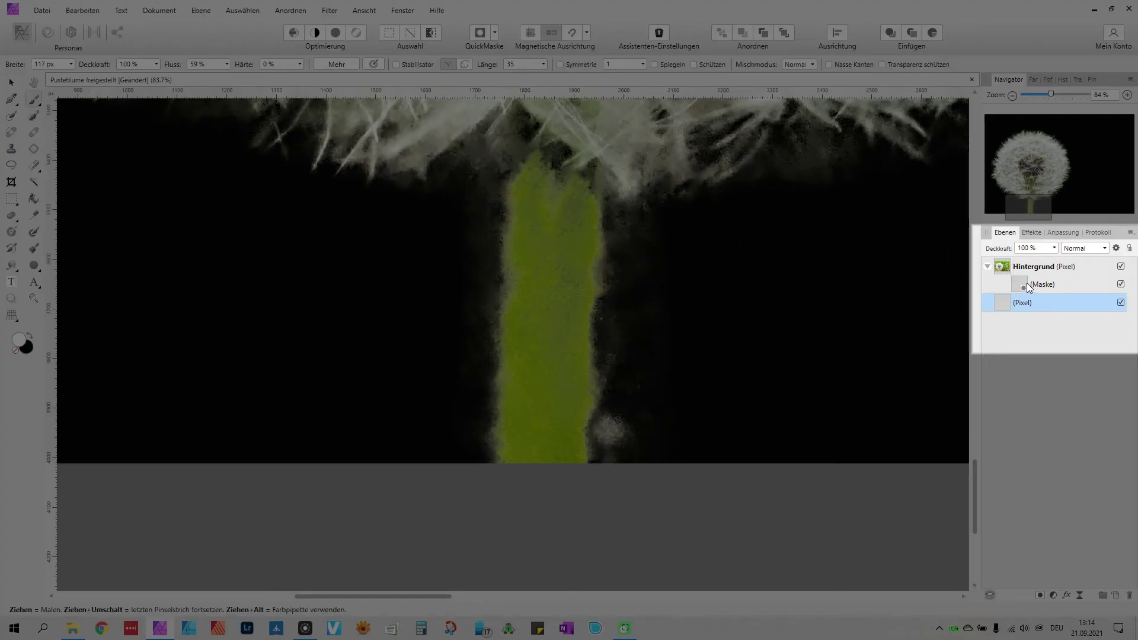
- On the dandelion's mask, paint white to reveal the stem's top and full right edge
click(1028, 287)
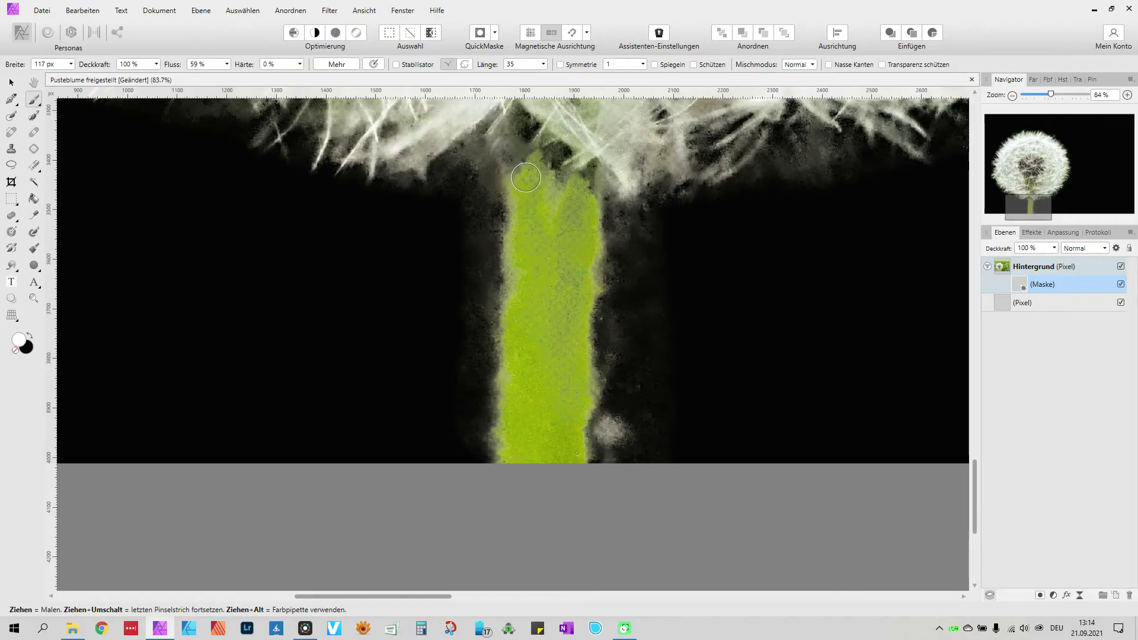
drag(504, 179, 564, 173)
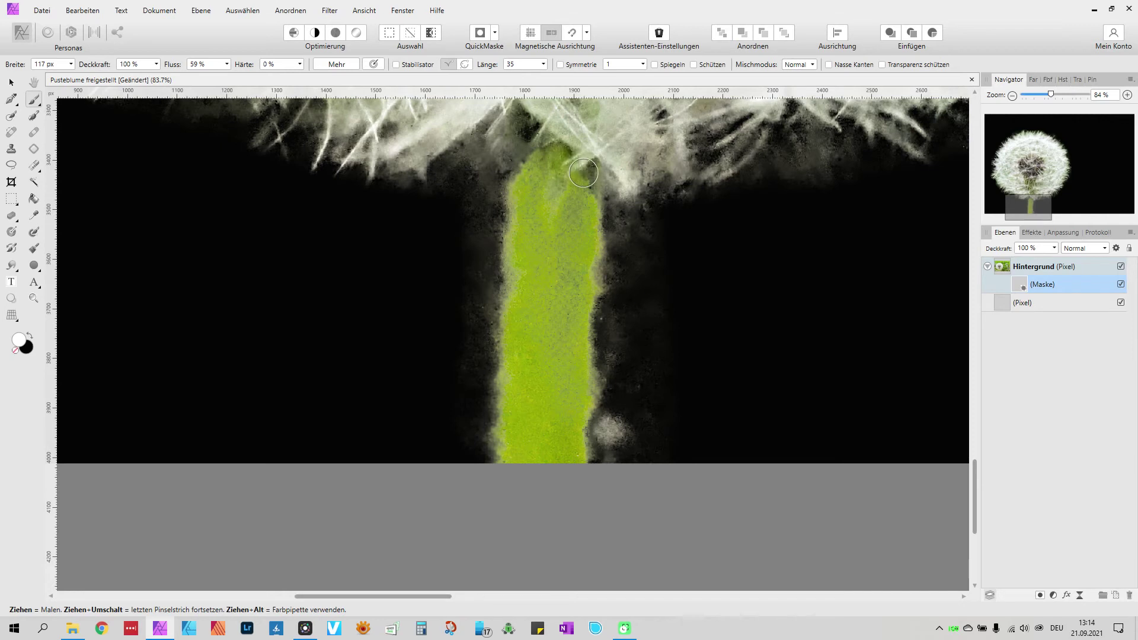
mouse_move(565, 173)
mouse_down()
mouse_move(525, 123)
mouse_move(536, 180)
mouse_up()
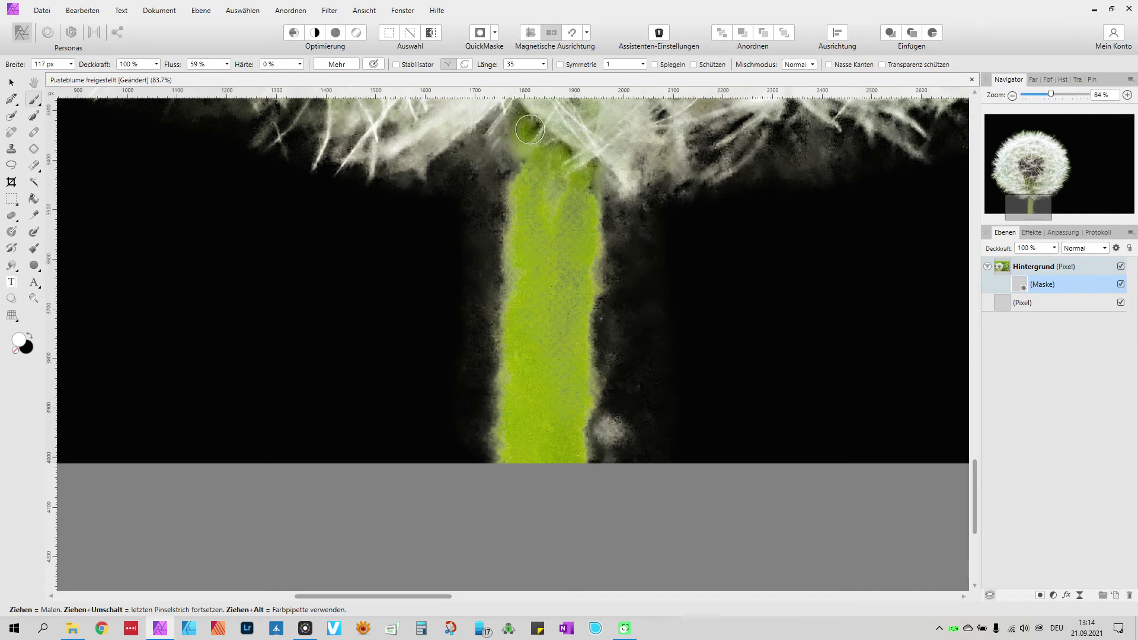
mouse_move(577, 196)
mouse_down()
mouse_move(592, 191)
mouse_move(600, 240)
mouse_move(590, 454)
mouse_move(588, 311)
mouse_move(599, 317)
mouse_move(595, 409)
mouse_move(587, 397)
mouse_up()
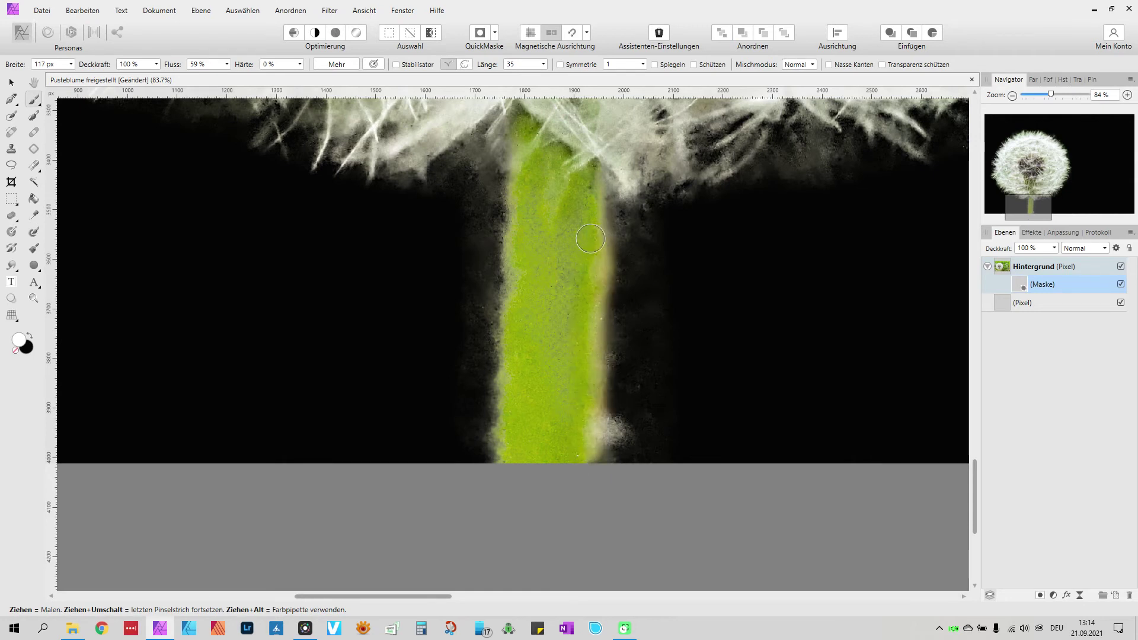
mouse_move(590, 238)
mouse_down()
mouse_move(596, 201)
mouse_move(587, 409)
mouse_up()
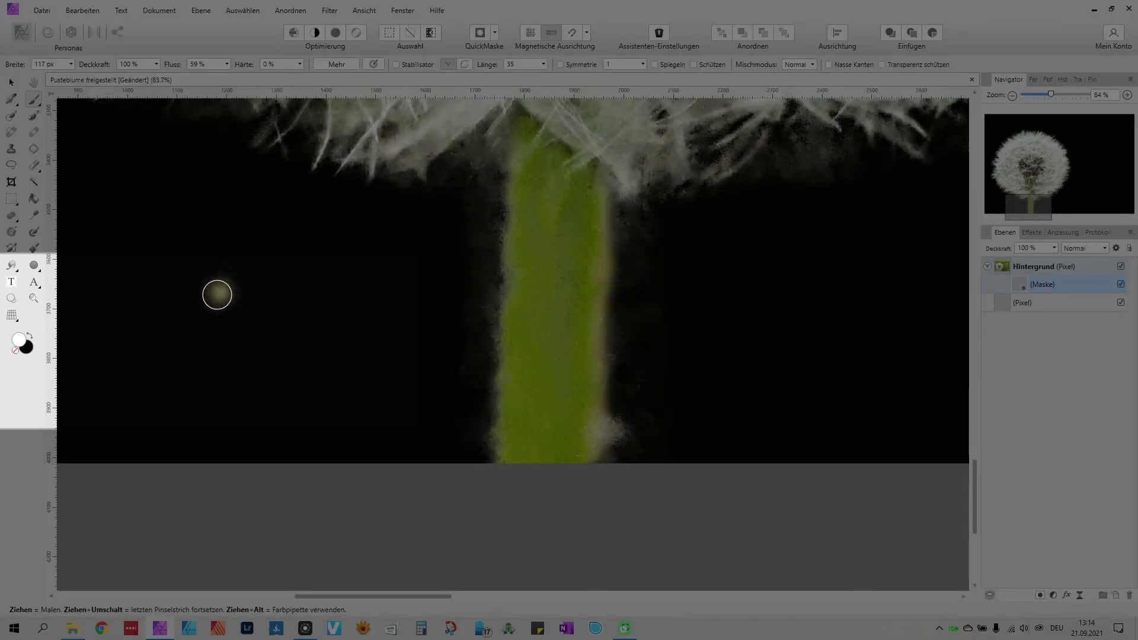
- Paint out a stray patch beside the stem in black, then restore the stem's left edge in white
mouse_move(215, 294)
mouse_down()
mouse_move(292, 310)
mouse_move(276, 326)
mouse_move(249, 311)
mouse_up()
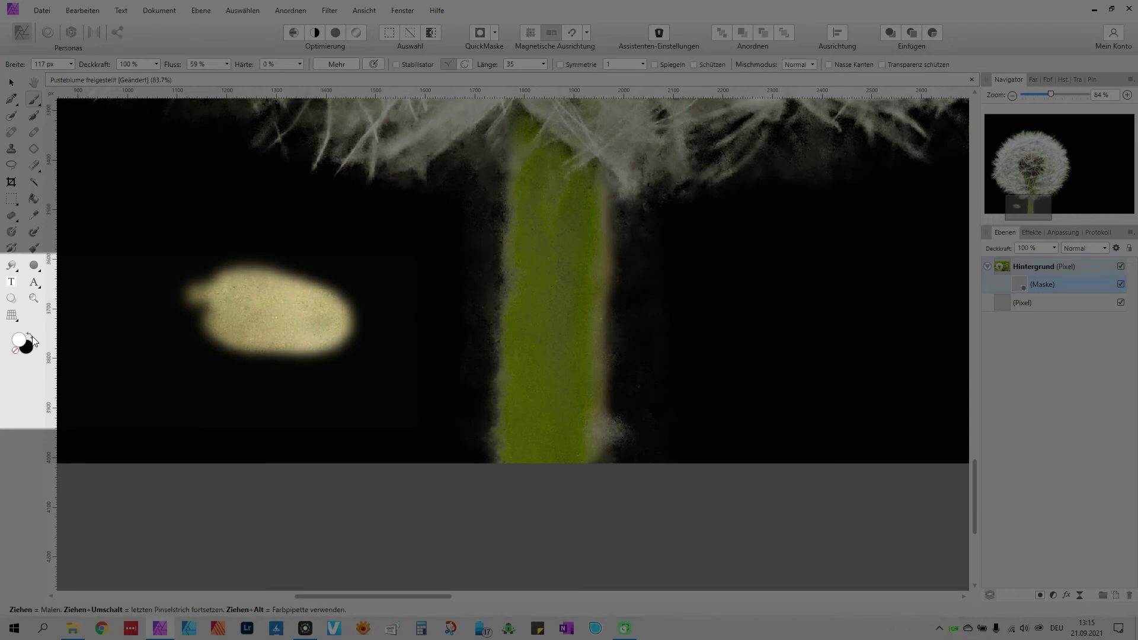
mouse_move(249, 326)
mouse_down()
mouse_move(386, 340)
mouse_move(320, 315)
mouse_move(282, 279)
mouse_move(239, 337)
mouse_move(295, 356)
mouse_move(337, 294)
mouse_up()
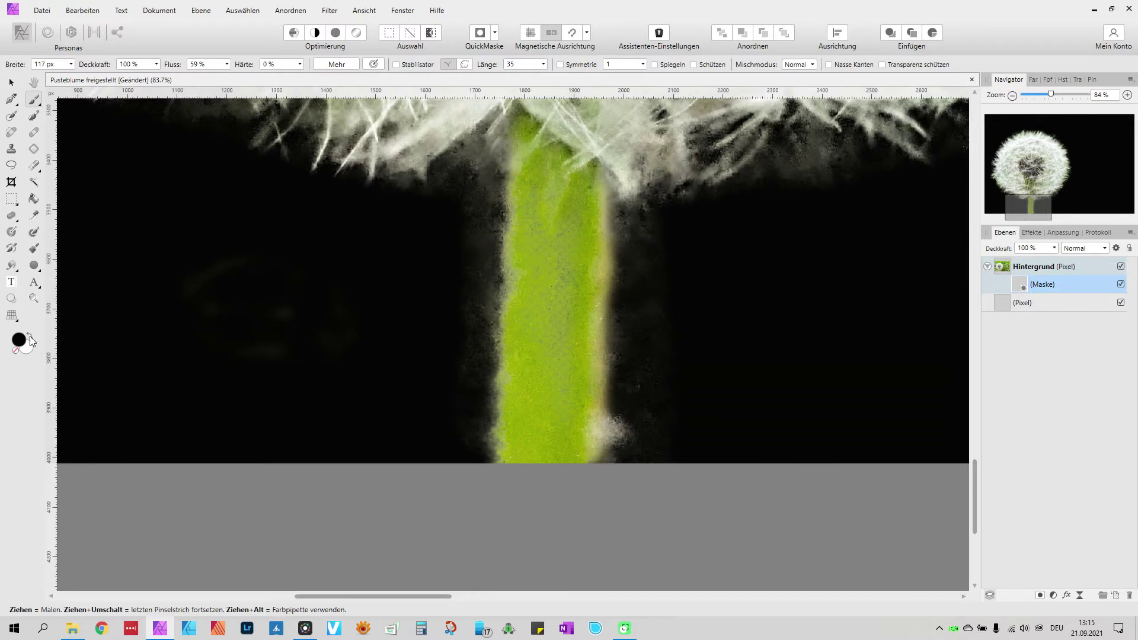
click(30, 336)
mouse_move(509, 222)
mouse_down()
mouse_move(512, 185)
mouse_move(504, 237)
mouse_move(511, 130)
mouse_move(514, 234)
mouse_move(504, 296)
mouse_move(498, 287)
mouse_move(507, 363)
mouse_up()
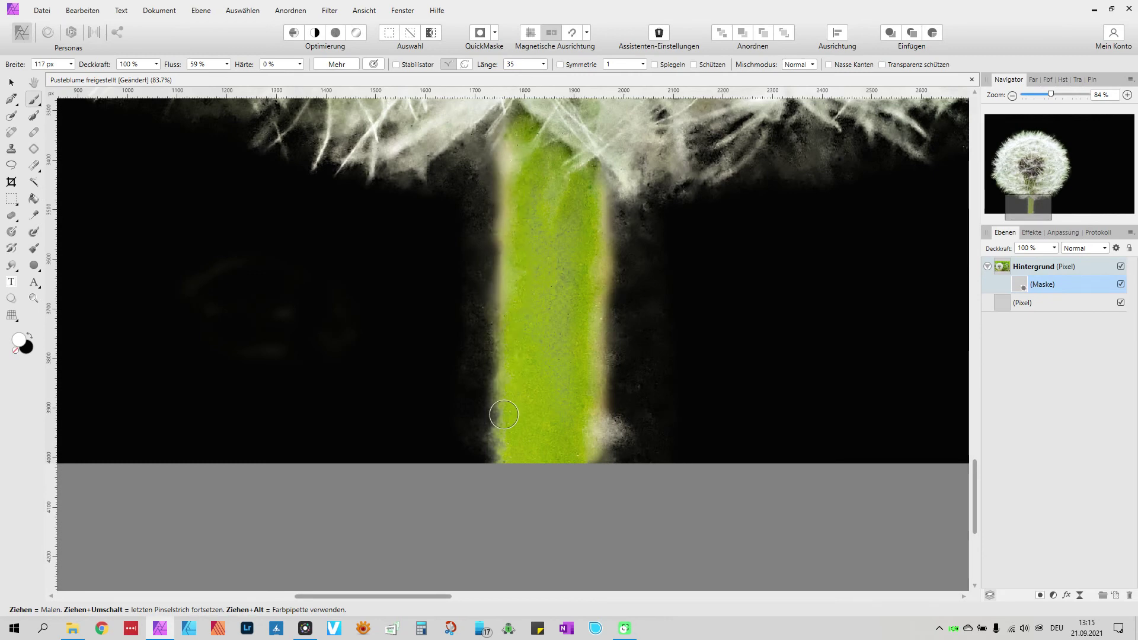